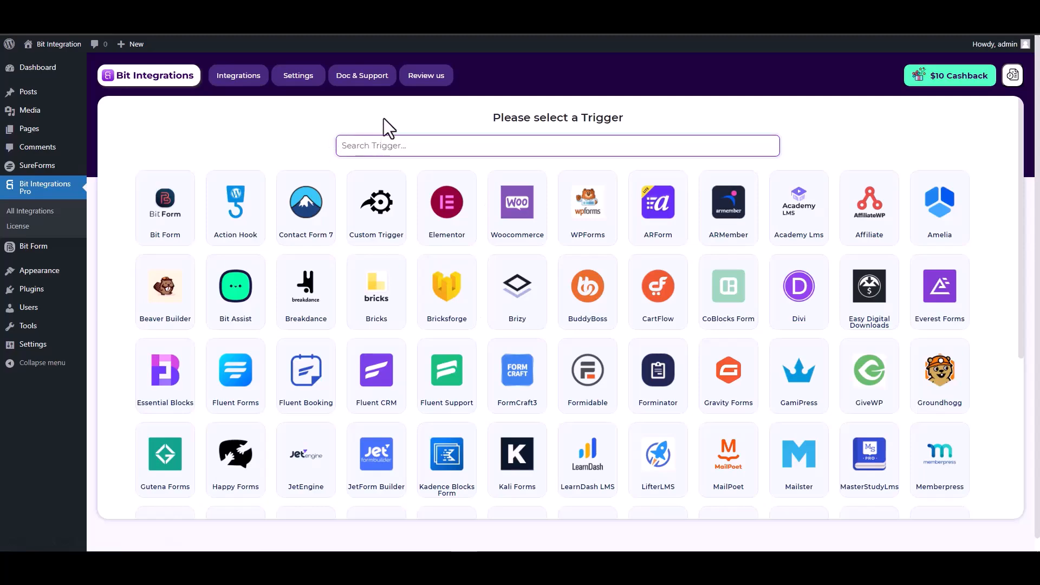
Set SureForms as the trigger app using the form named 'SureForms', then continue to actions
{"action": "type", "text": "sure"}
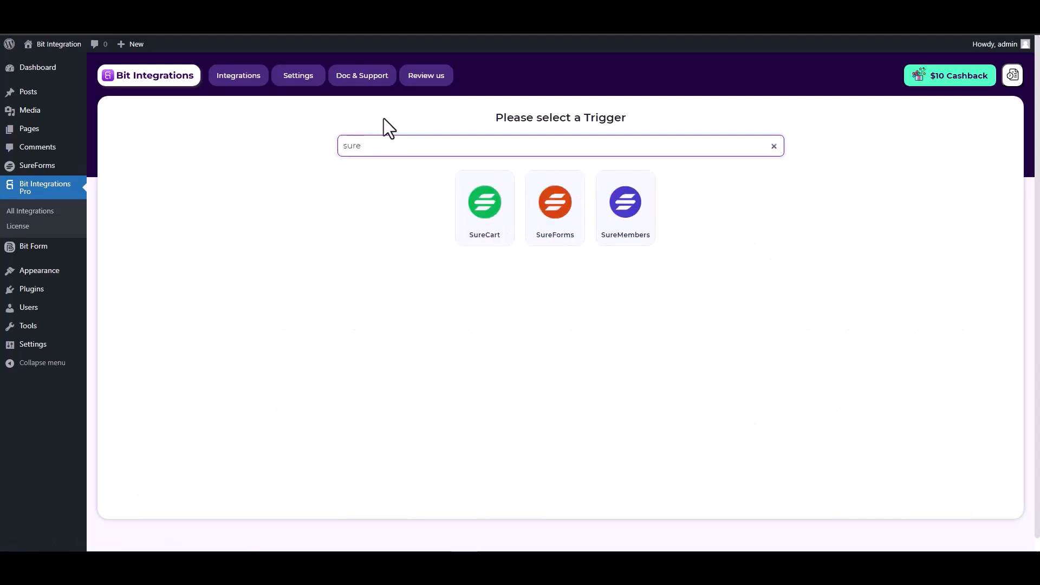
{"action": "left_click", "coordinate": [562, 239]}
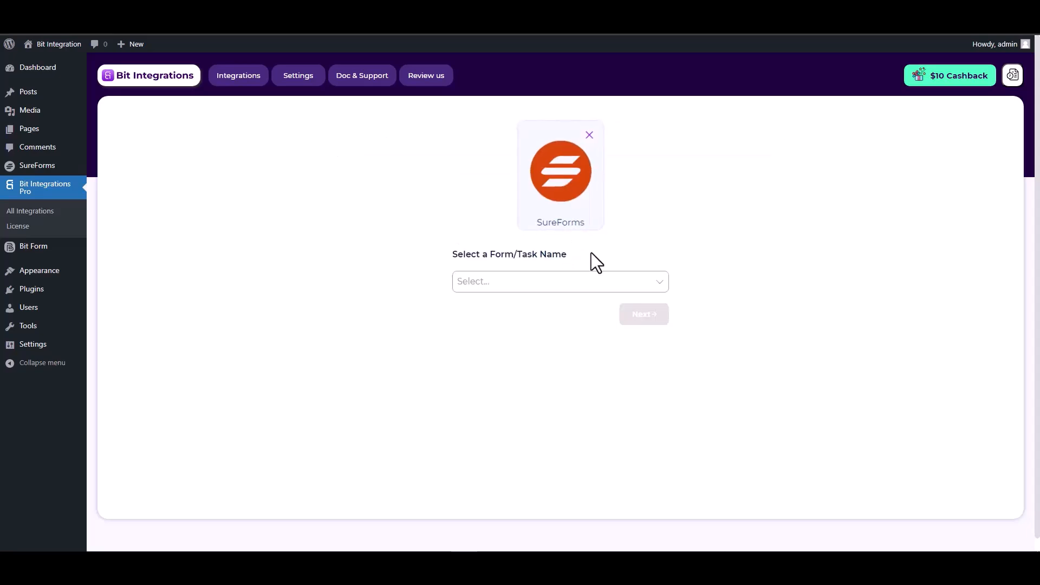
{"action": "left_click", "coordinate": [504, 280]}
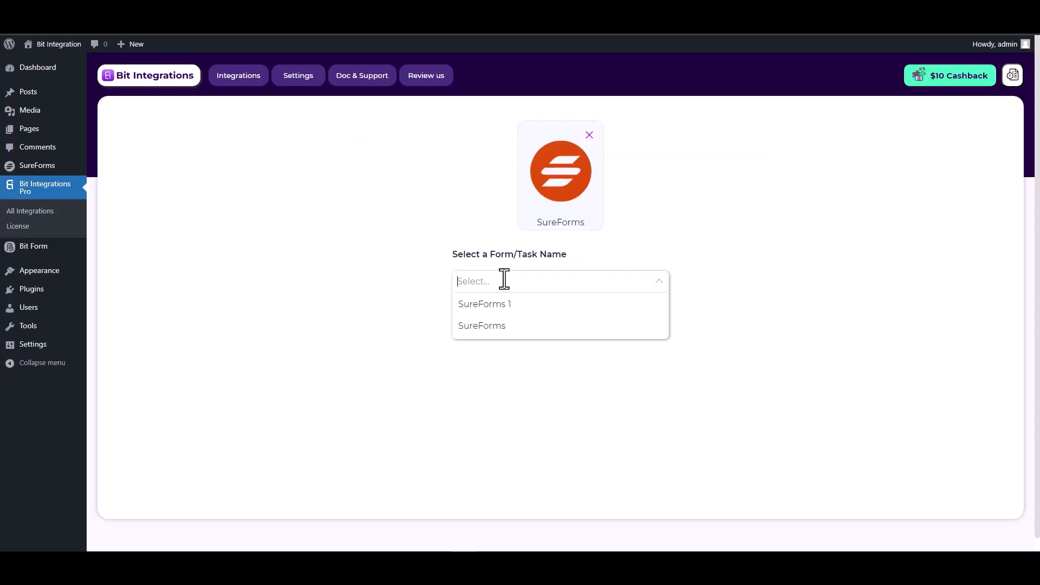
{"action": "left_click", "coordinate": [495, 327]}
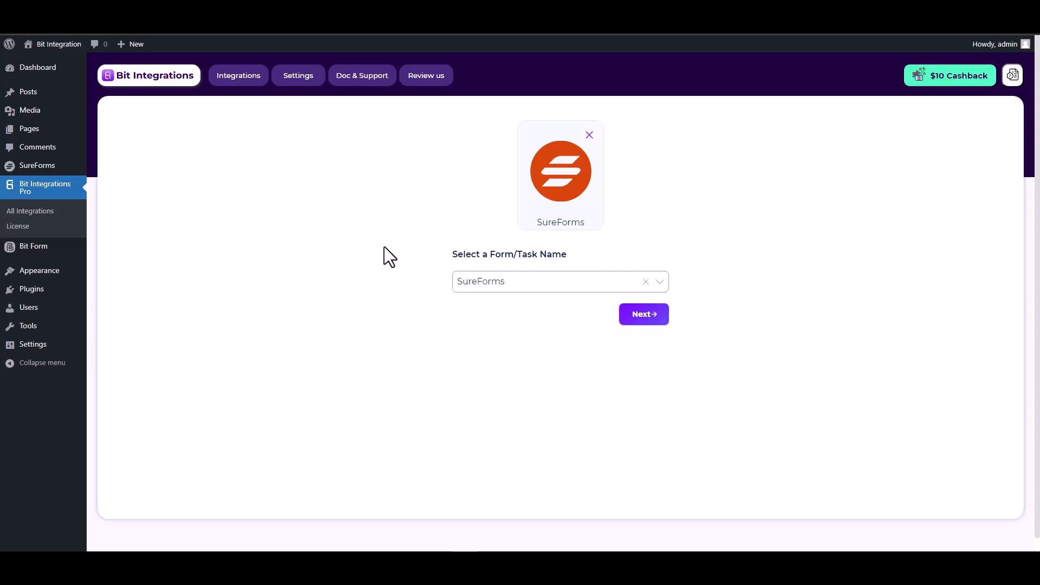
{"action": "left_click", "coordinate": [639, 323]}
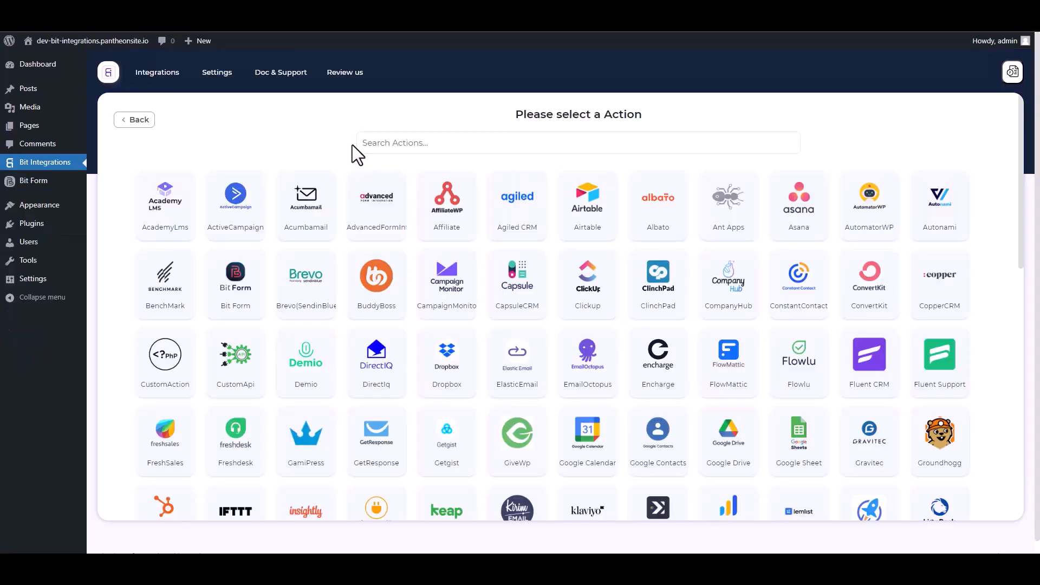
{"action": "left_click", "coordinate": [410, 142]}
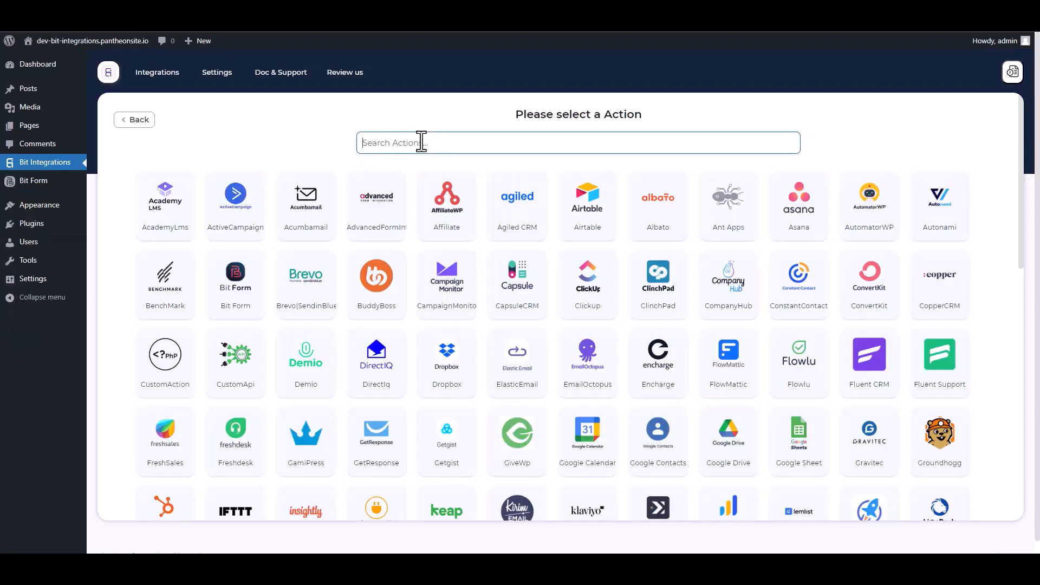
Add a Web Hooks action with Send All Data ticked and Content-Type application/json
{"action": "type", "text": "web"}
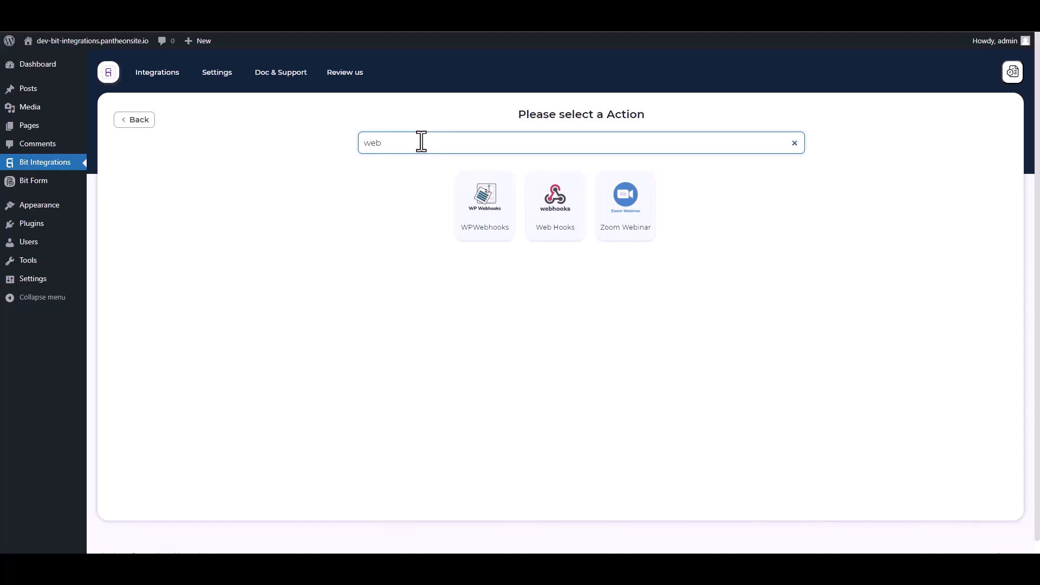
{"action": "left_click", "coordinate": [554, 230]}
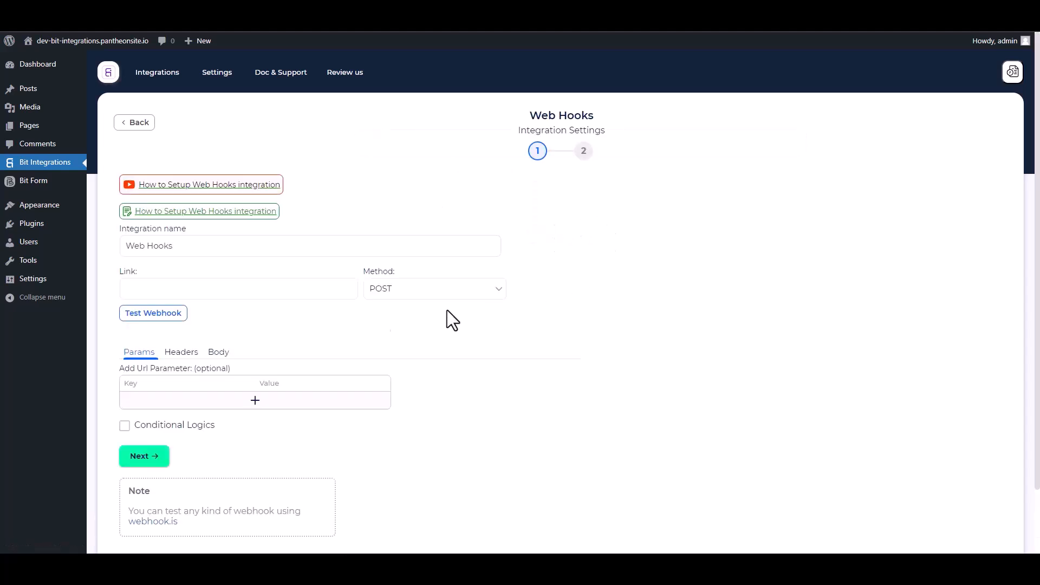
{"action": "scroll", "coordinate": [320, 320], "scroll_direction": "down", "scroll_amount": 1}
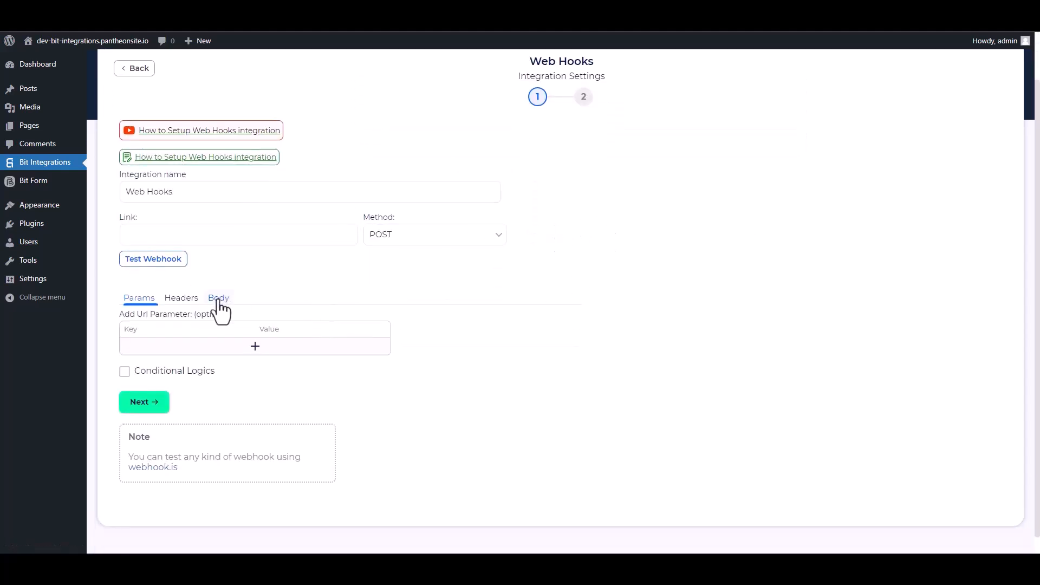
{"action": "left_click", "coordinate": [218, 302]}
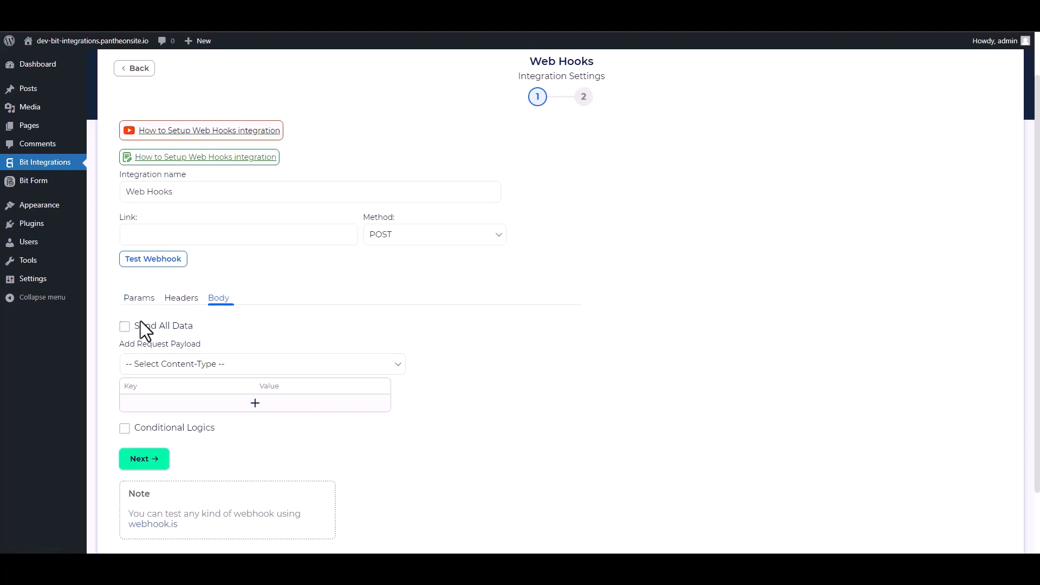
{"action": "left_click", "coordinate": [127, 327]}
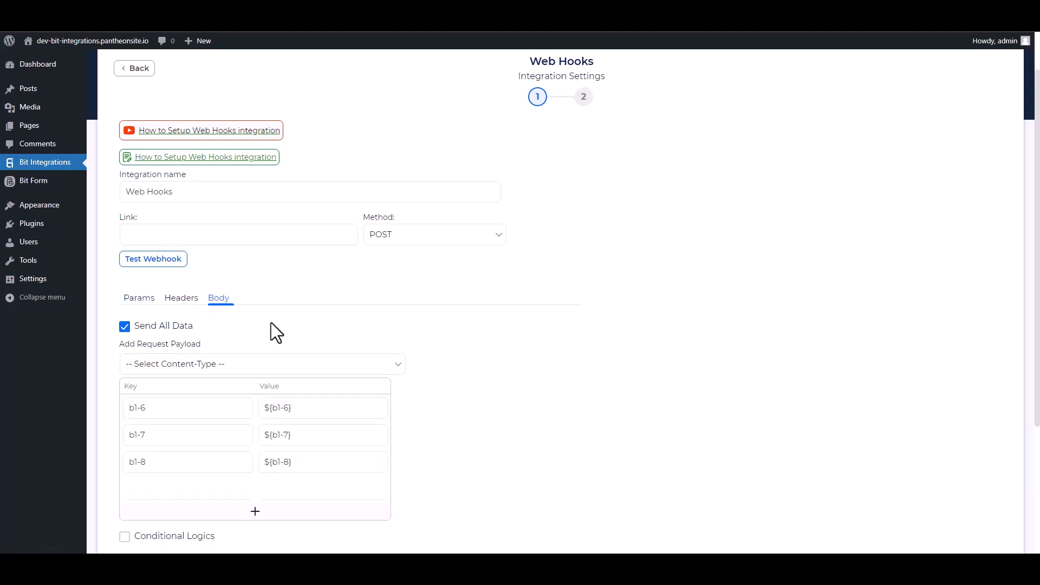
{"action": "left_click", "coordinate": [212, 364]}
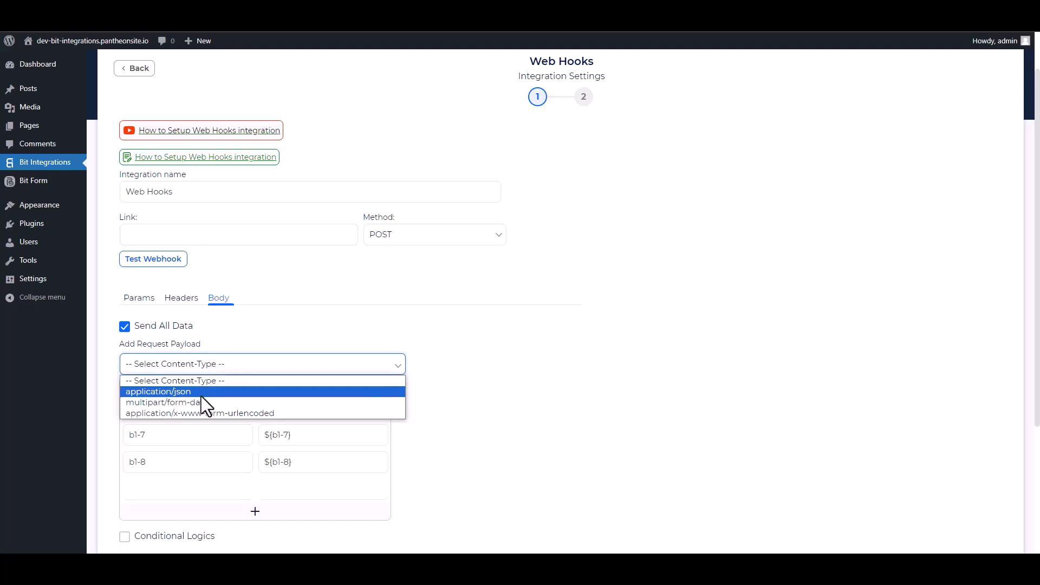
{"action": "left_click", "coordinate": [187, 395]}
{"action": "scroll", "coordinate": [355, 315], "scroll_direction": "up", "scroll_amount": 1}
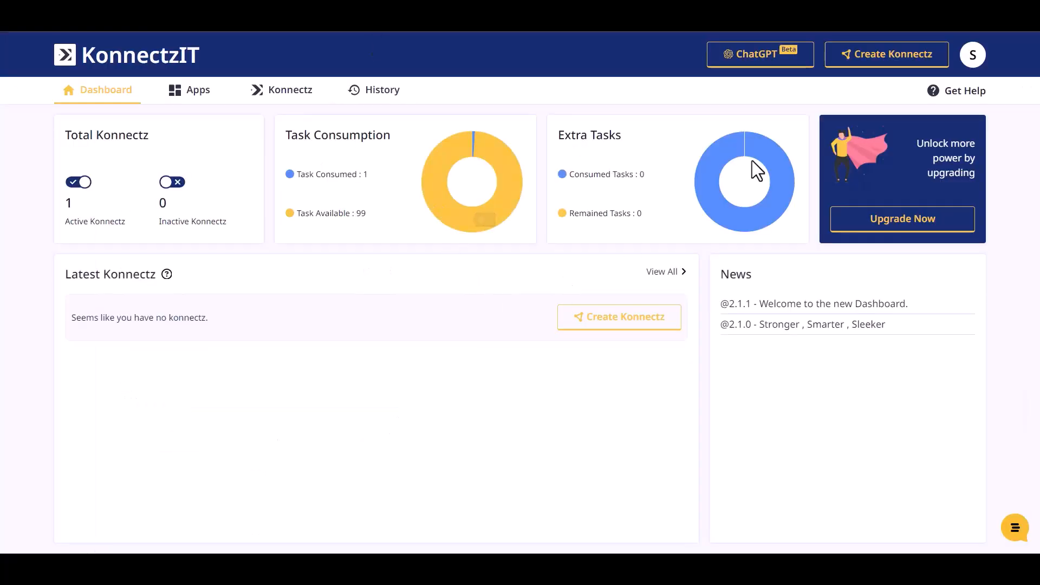
Create a new Konnectz with a Webhook trigger, copy its URL and start capturing a response
{"action": "left_click", "coordinate": [903, 57]}
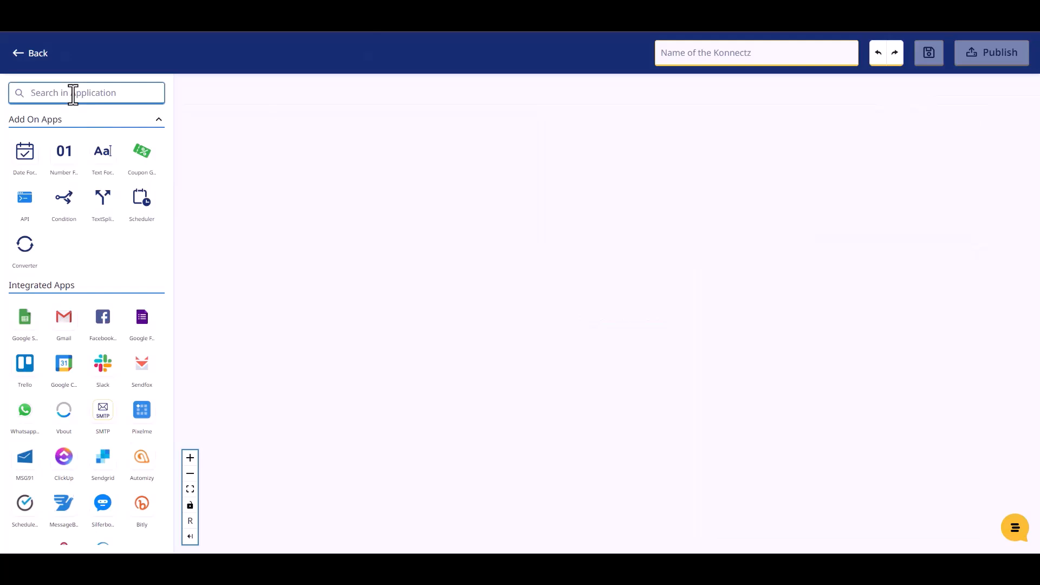
{"action": "left_click", "coordinate": [74, 93]}
{"action": "type", "text": "web"}
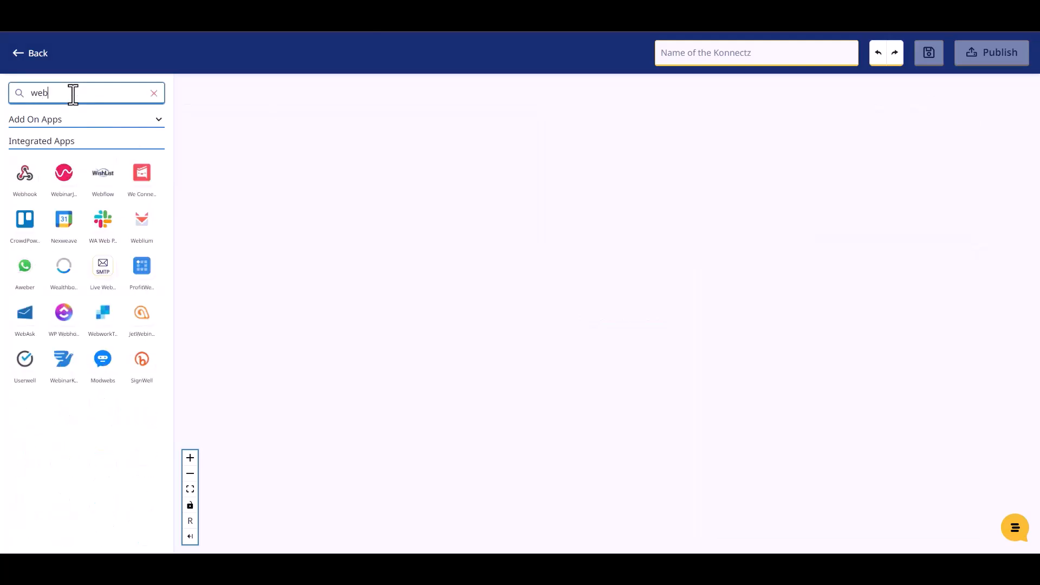
{"action": "left_click_drag", "start_coordinate": [26, 187], "coordinate": [296, 190]}
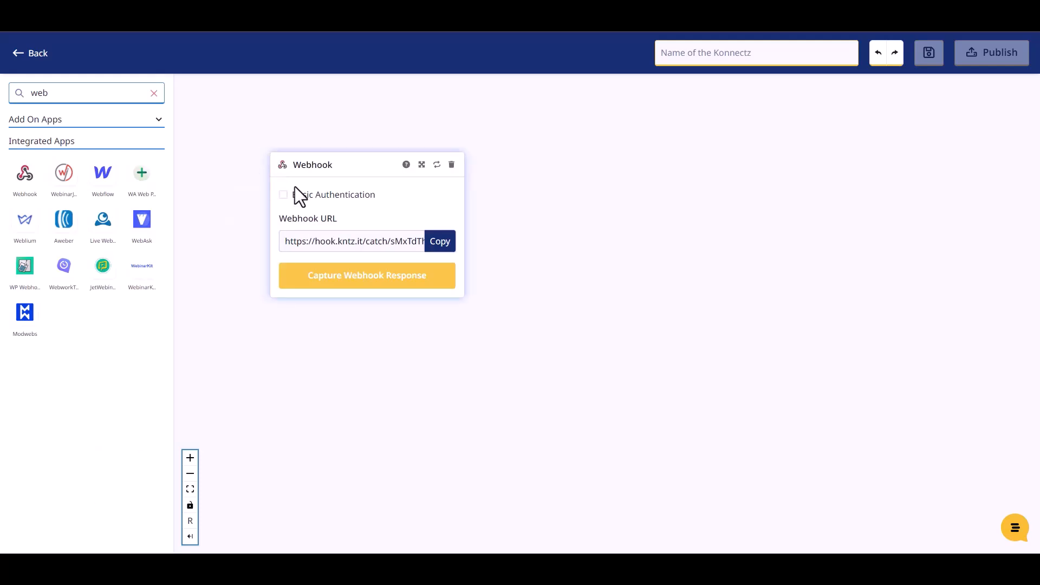
{"action": "left_click", "coordinate": [441, 244]}
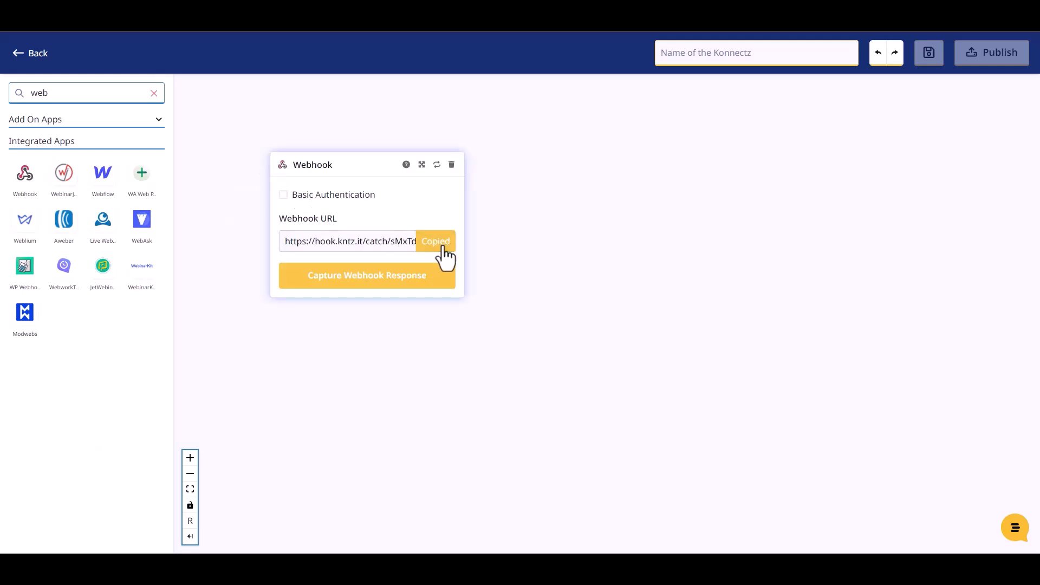
{"action": "left_click", "coordinate": [377, 283]}
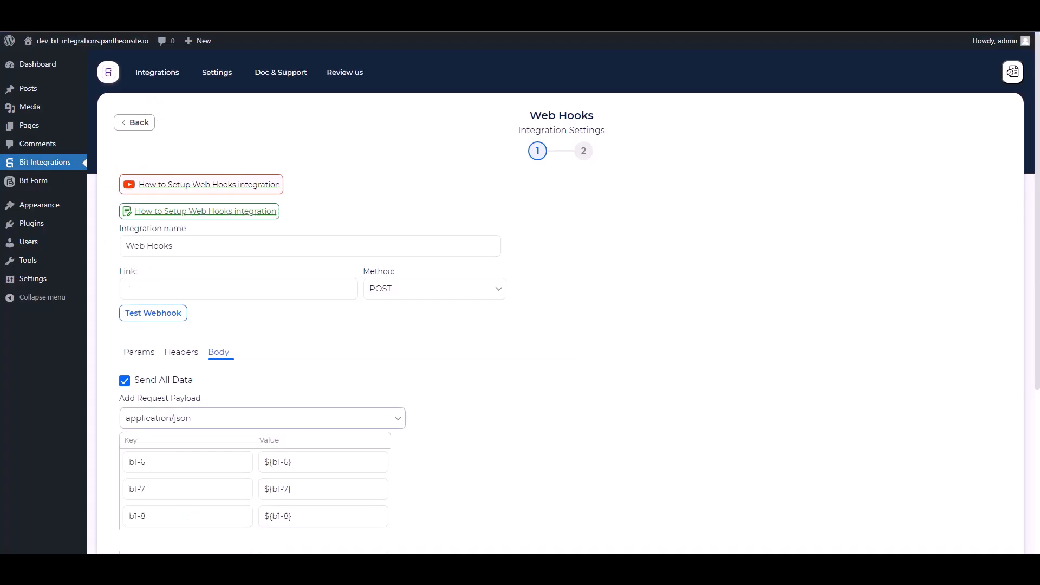
Fill the form with name 'Bit Integrations', a support e-mail and a phone number, then submit
{"action": "left_click", "coordinate": [248, 297]}
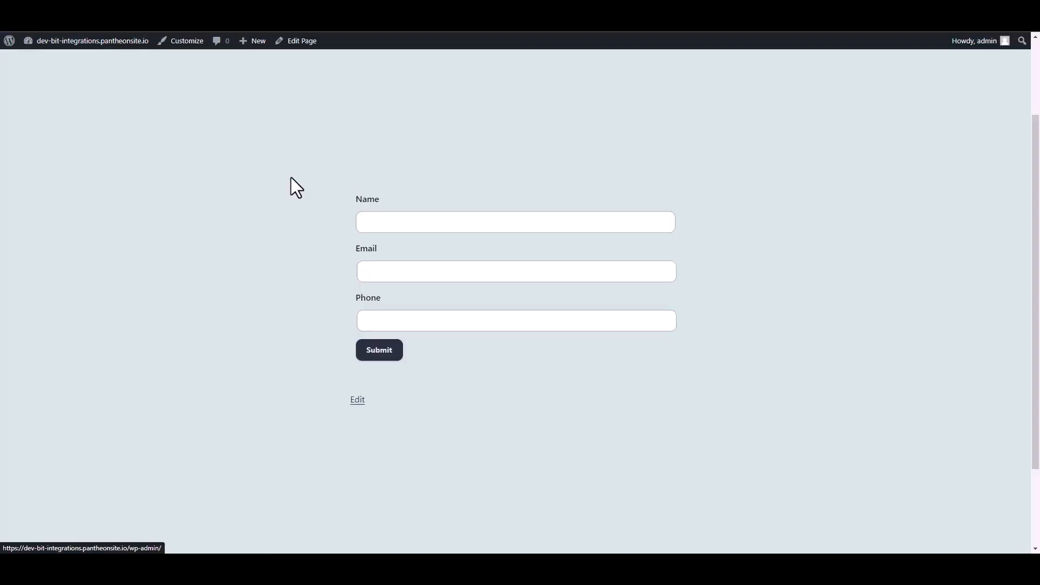
{"action": "left_click", "coordinate": [390, 222]}
{"action": "type", "text": "Bit Integrations"}
{"action": "left_click", "coordinate": [379, 273]}
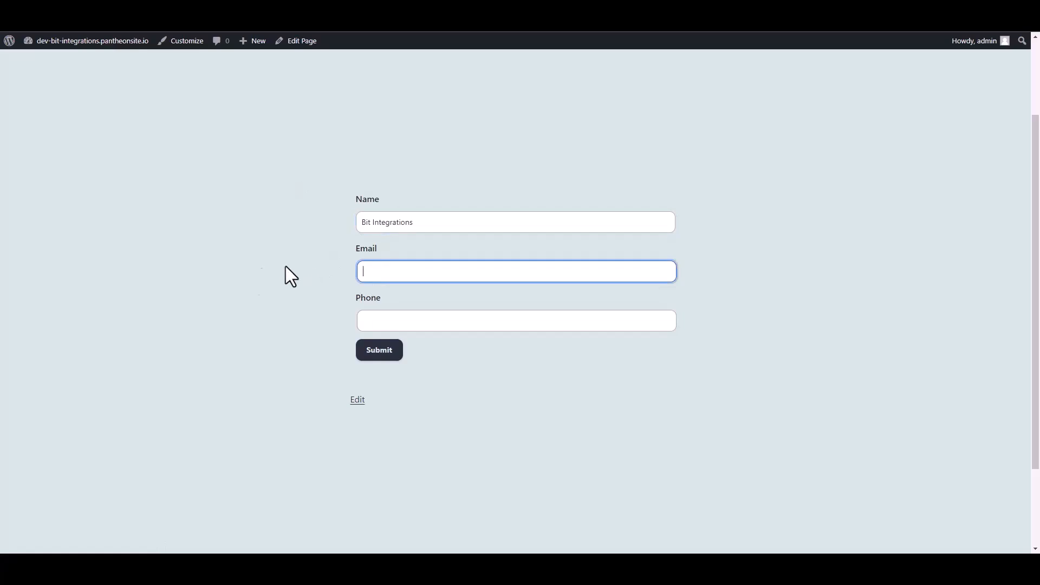
{"action": "left_click", "coordinate": [361, 324]}
{"action": "type", "text": "444555666"}
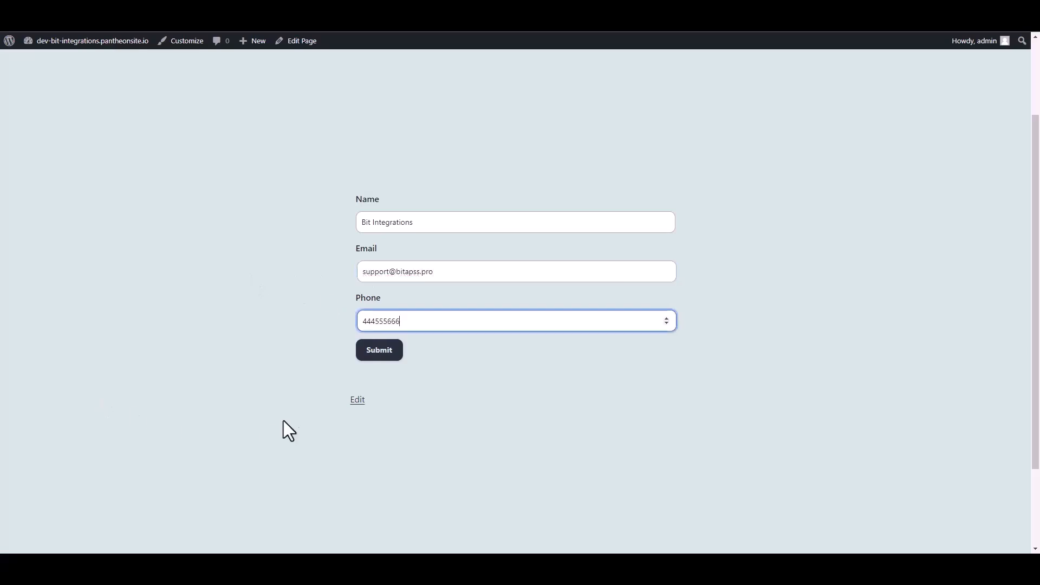
{"action": "left_click", "coordinate": [389, 352]}
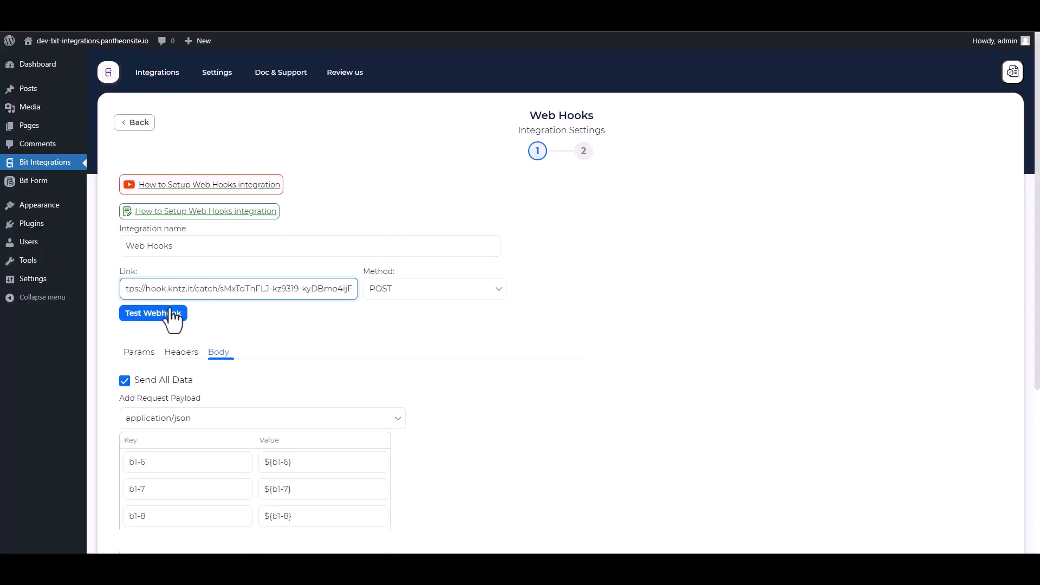
Run Test Webhook against the KonnectzIT link, then Finish & Save the integration
{"action": "left_click", "coordinate": [170, 314]}
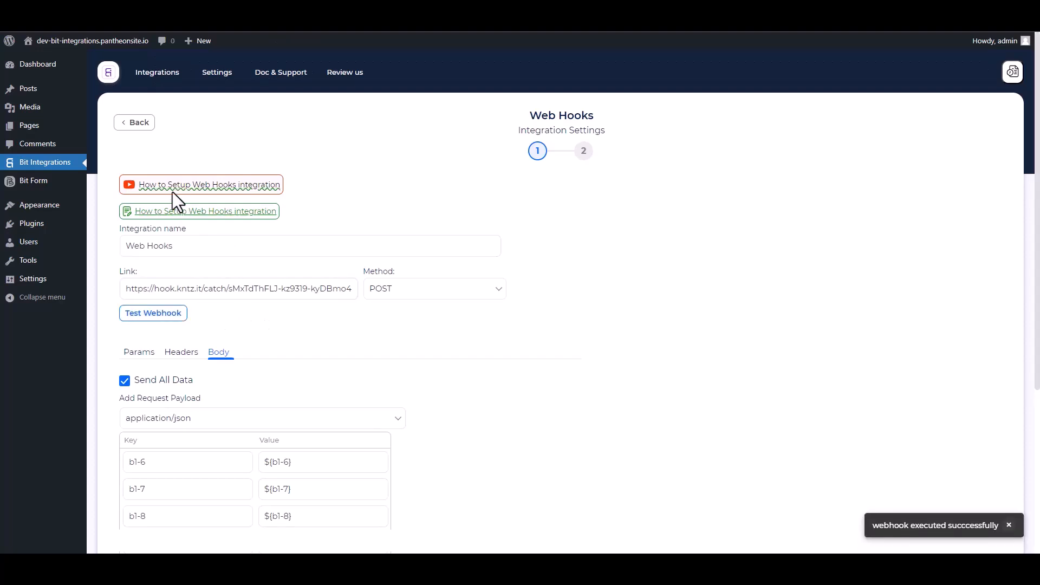
{"action": "scroll", "coordinate": [319, 293], "scroll_direction": "down", "scroll_amount": 5}
{"action": "left_click", "coordinate": [151, 390]}
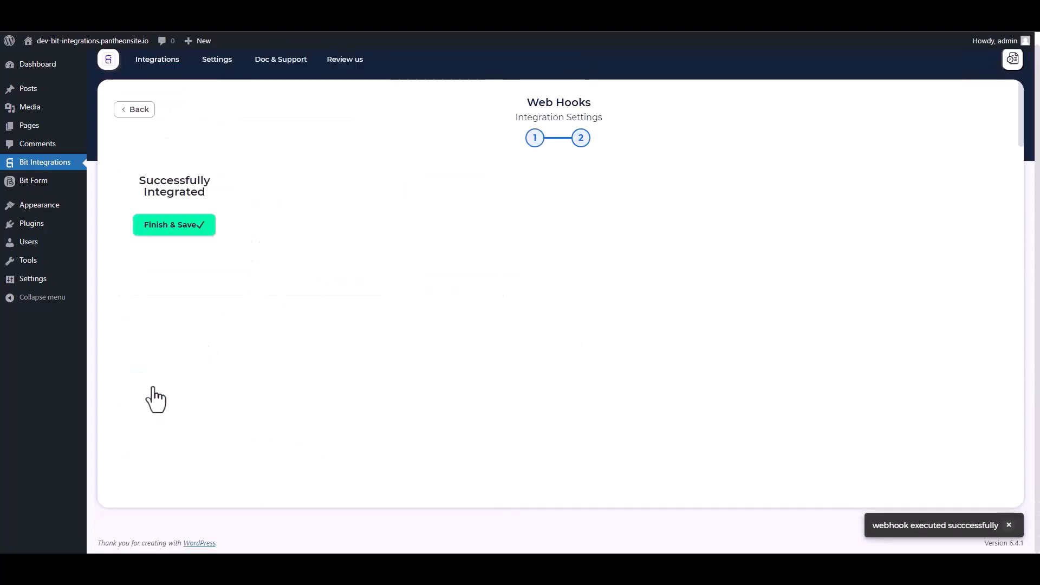
{"action": "left_click", "coordinate": [557, 217]}
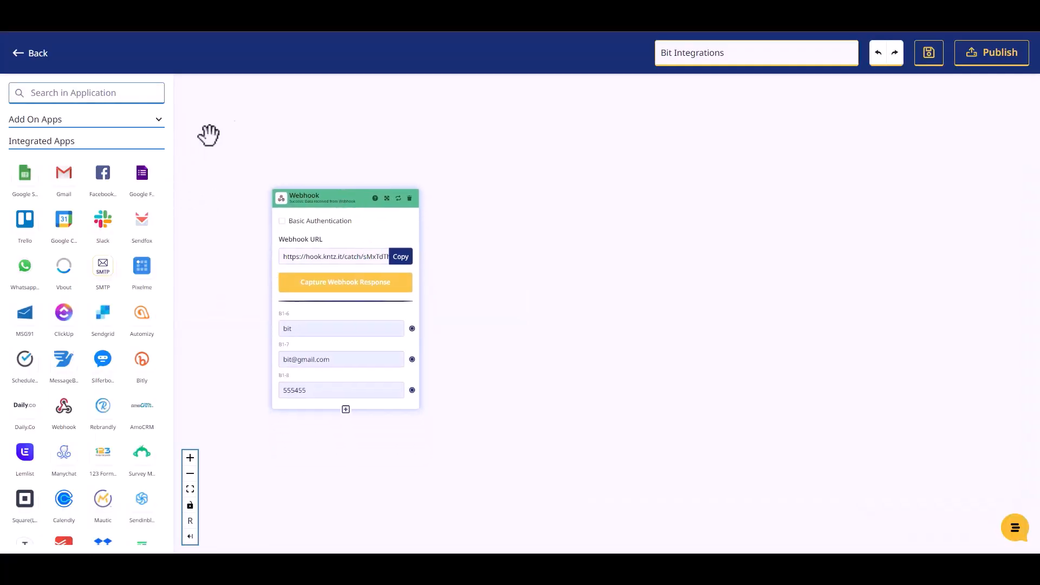
Search for 'mailer' and place a Mailer Lite step on the canvas
{"action": "left_click", "coordinate": [78, 92]}
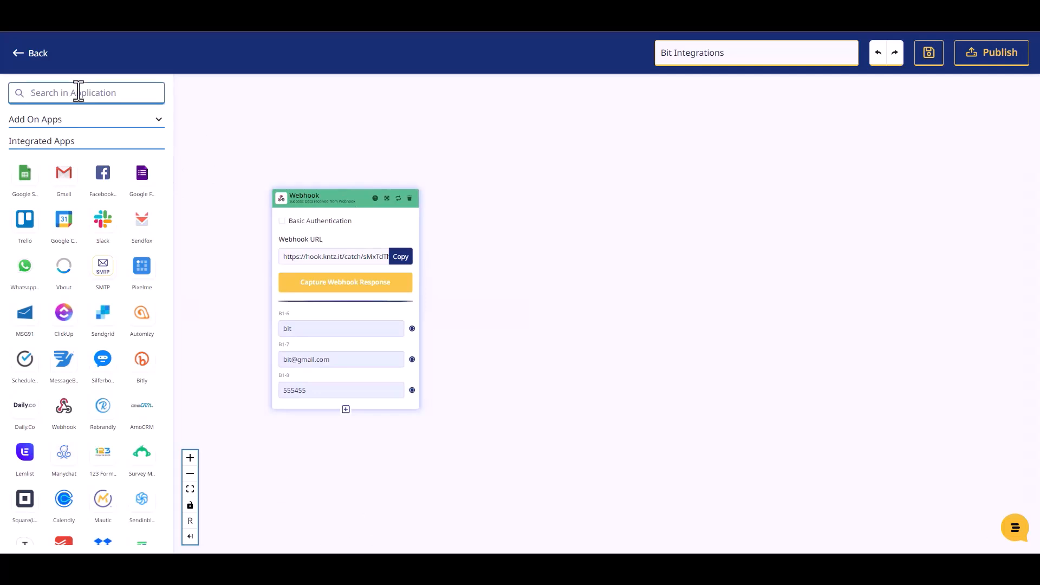
{"action": "type", "text": "mailer"}
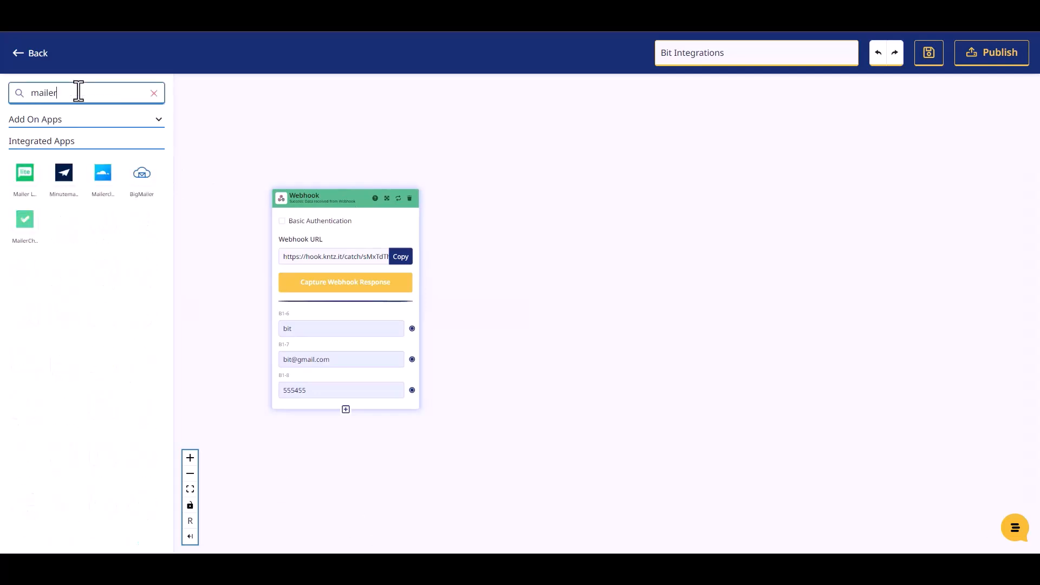
{"action": "left_click", "coordinate": [24, 178]}
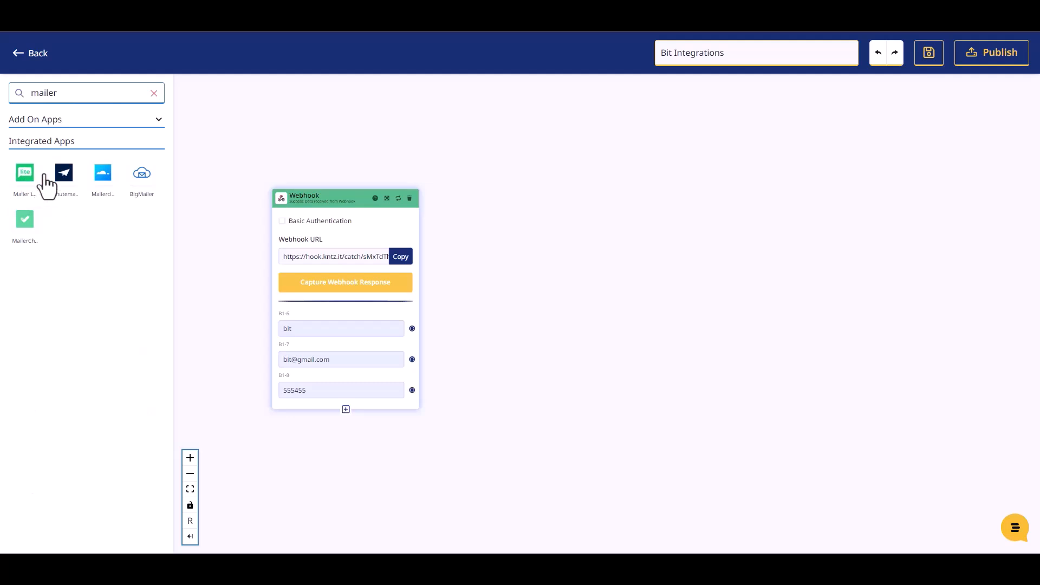
{"action": "left_click_drag", "start_coordinate": [25, 174], "coordinate": [554, 242]}
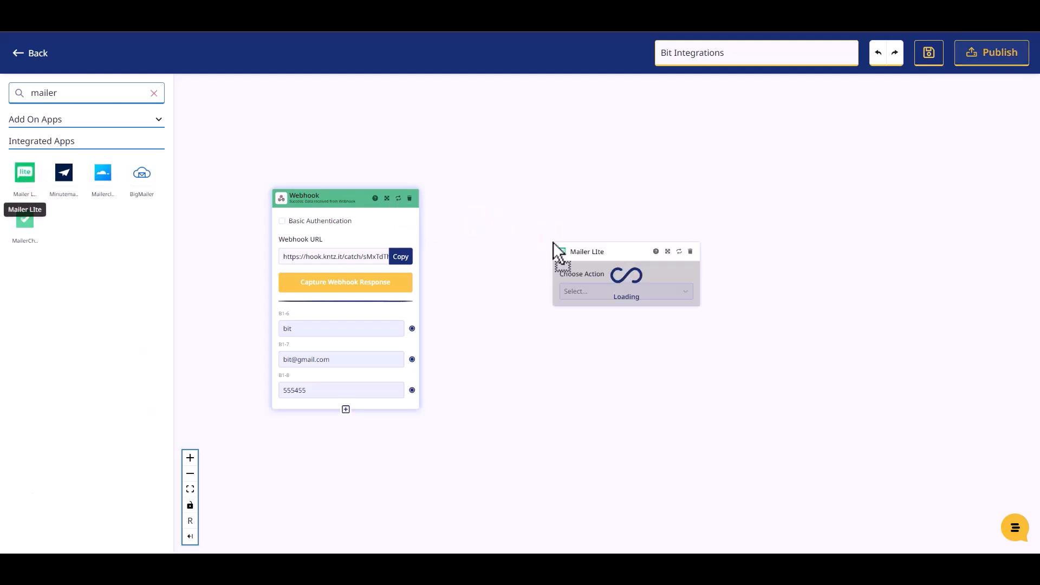
Configure Mailer Lite with Create Or Update Subscriber, Mailer Lite Account #1 and the existing group
{"action": "left_click", "coordinate": [577, 291]}
{"action": "left_click", "coordinate": [594, 318]}
{"action": "left_click", "coordinate": [581, 332]}
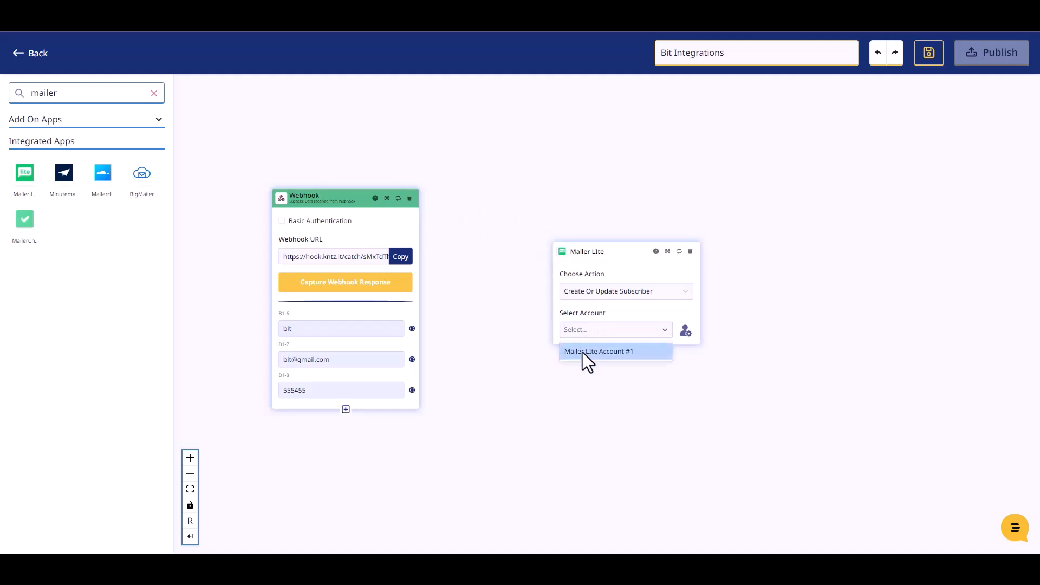
{"action": "left_click", "coordinate": [583, 351]}
{"action": "left_click_drag", "start_coordinate": [593, 252], "coordinate": [532, 158]}
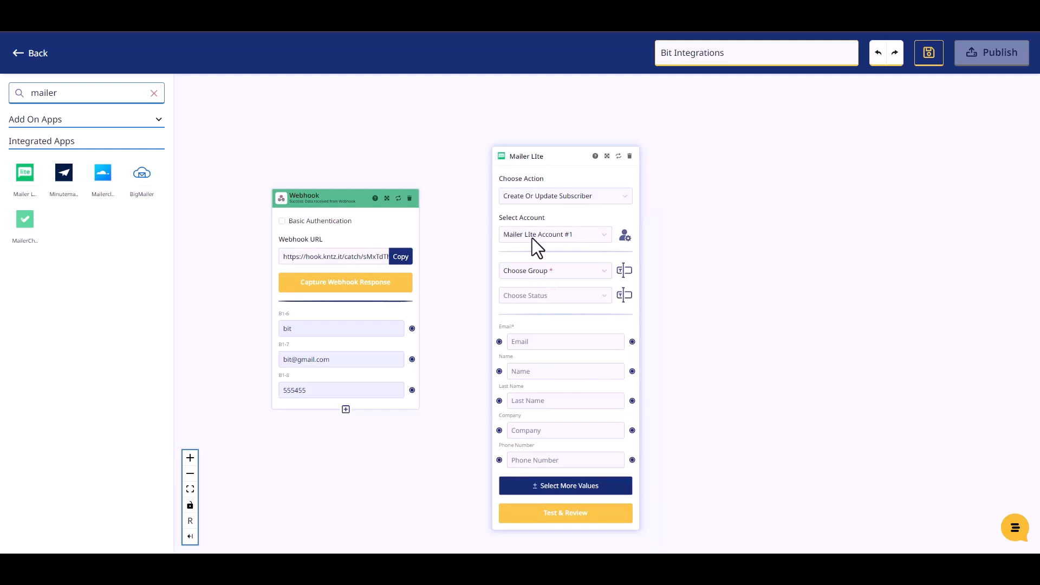
{"action": "left_click", "coordinate": [548, 272]}
{"action": "left_click", "coordinate": [542, 293]}
{"action": "left_click", "coordinate": [547, 295]}
Set subscriber status to Active and map the webhook email and phone into Mailer Lite's Email and Phone Number fields
{"action": "left_click", "coordinate": [531, 330]}
{"action": "left_click_drag", "start_coordinate": [531, 158], "coordinate": [527, 140]}
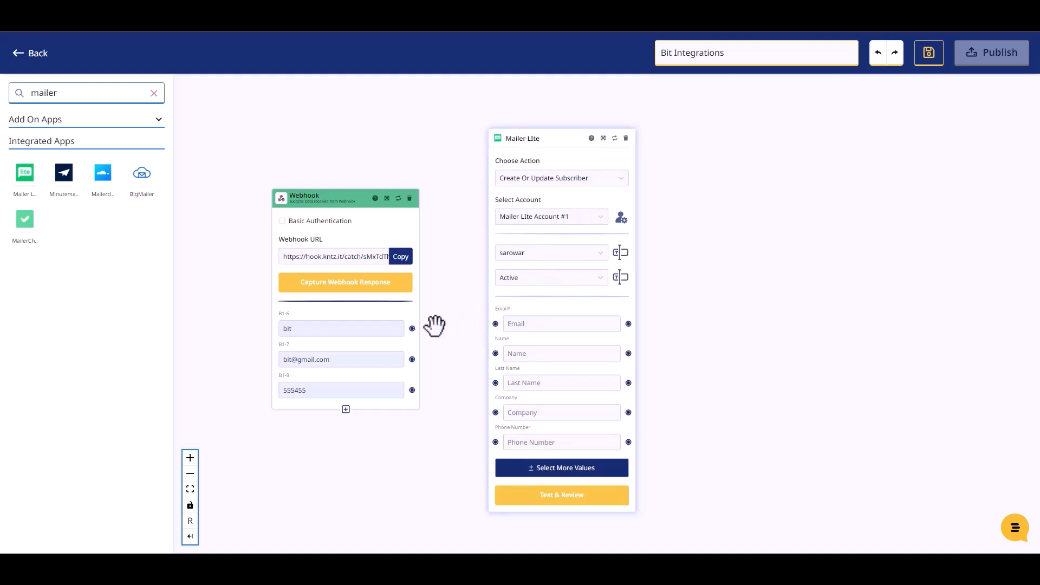
{"action": "left_click_drag", "start_coordinate": [417, 337], "coordinate": [496, 353]}
{"action": "left_click_drag", "start_coordinate": [409, 375], "coordinate": [492, 325]}
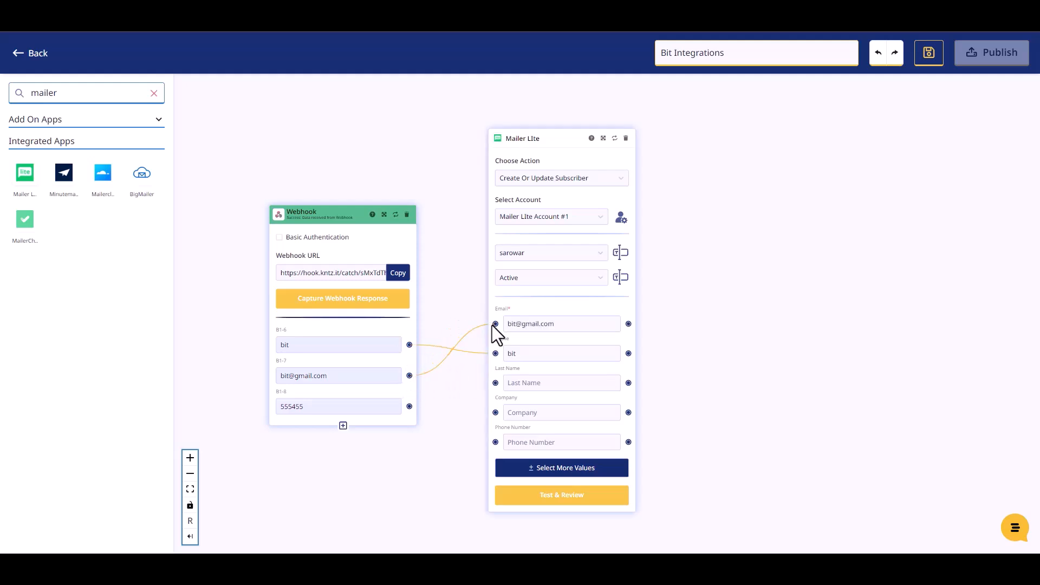
{"action": "left_click_drag", "start_coordinate": [409, 406], "coordinate": [492, 441]}
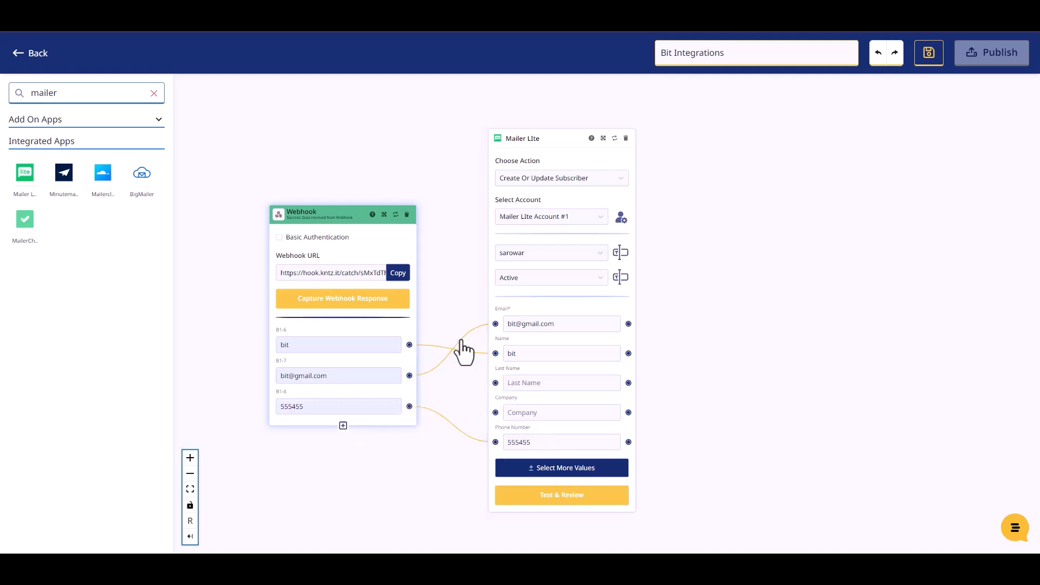
Run Test & Review on the Mailer Lite step, then publish the Konnectz
{"action": "left_click", "coordinate": [564, 496]}
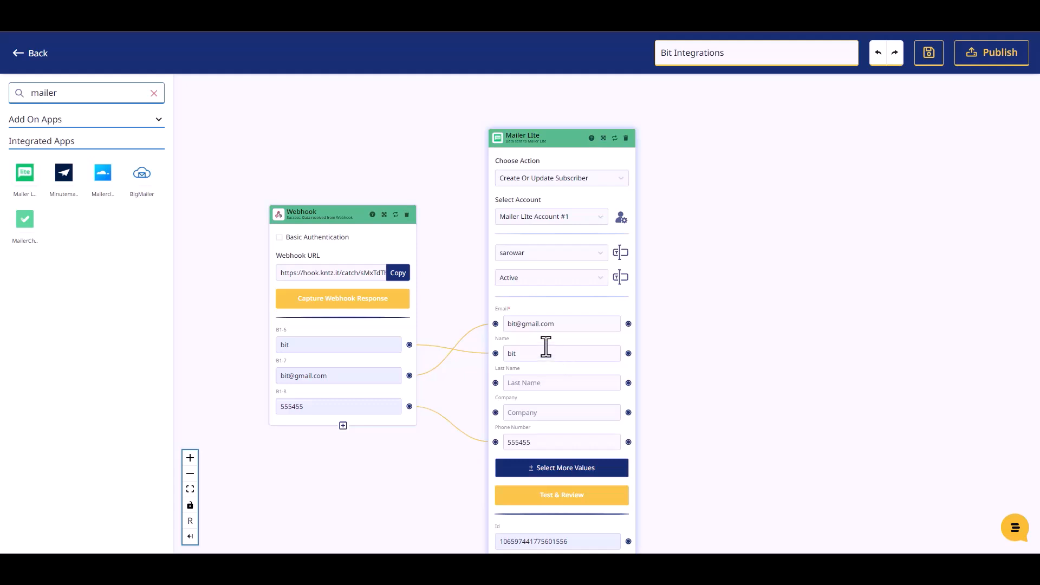
{"action": "scroll", "coordinate": [678, 385], "scroll_direction": "down", "scroll_amount": 2}
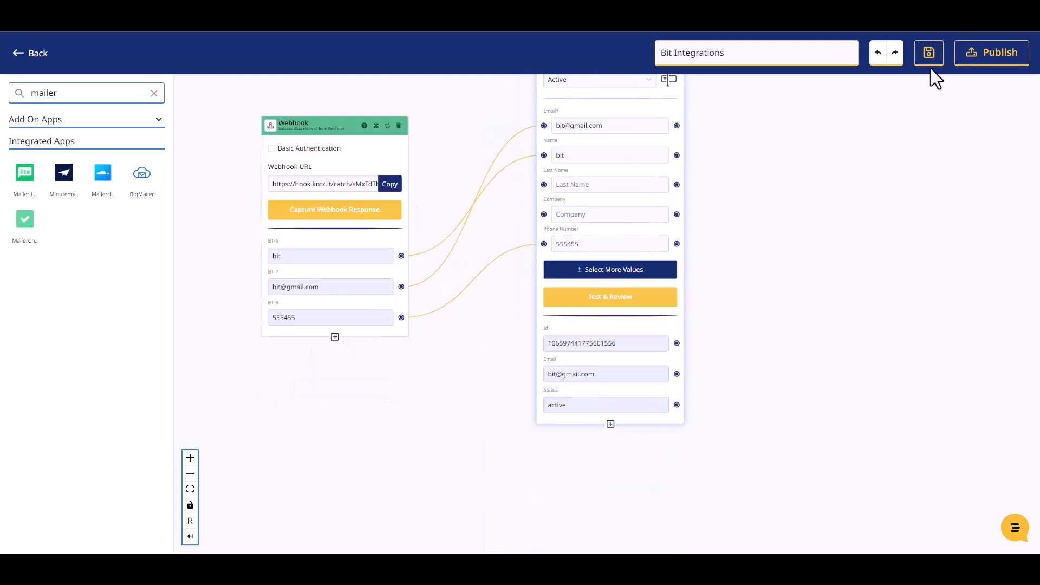
{"action": "left_click", "coordinate": [975, 62]}
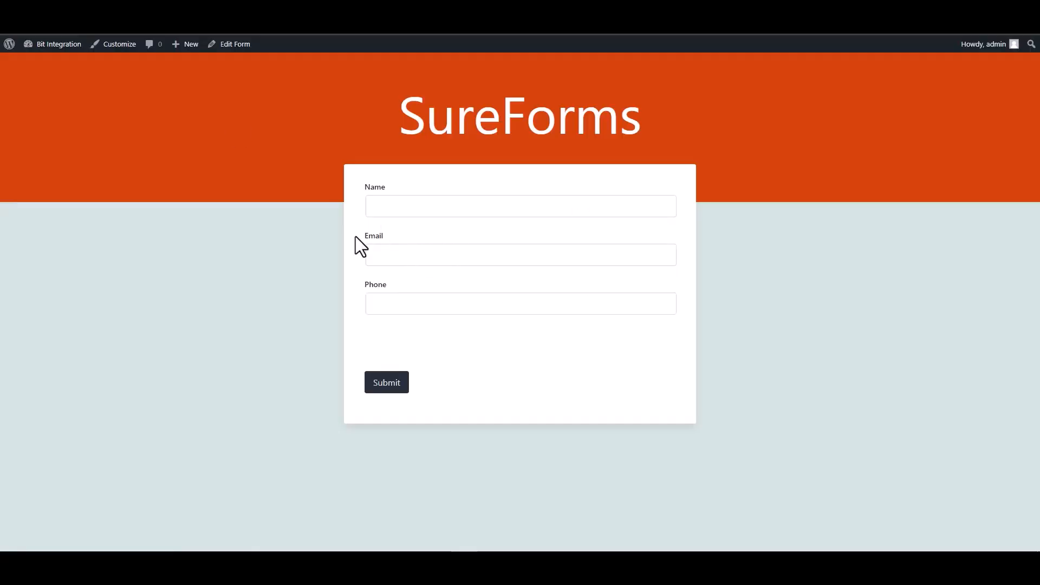
Submit name 'Bit Integrations', a support e-mail and a phone number, then select the success message
{"action": "left_click", "coordinate": [408, 214]}
{"action": "type", "text": "Bit"}
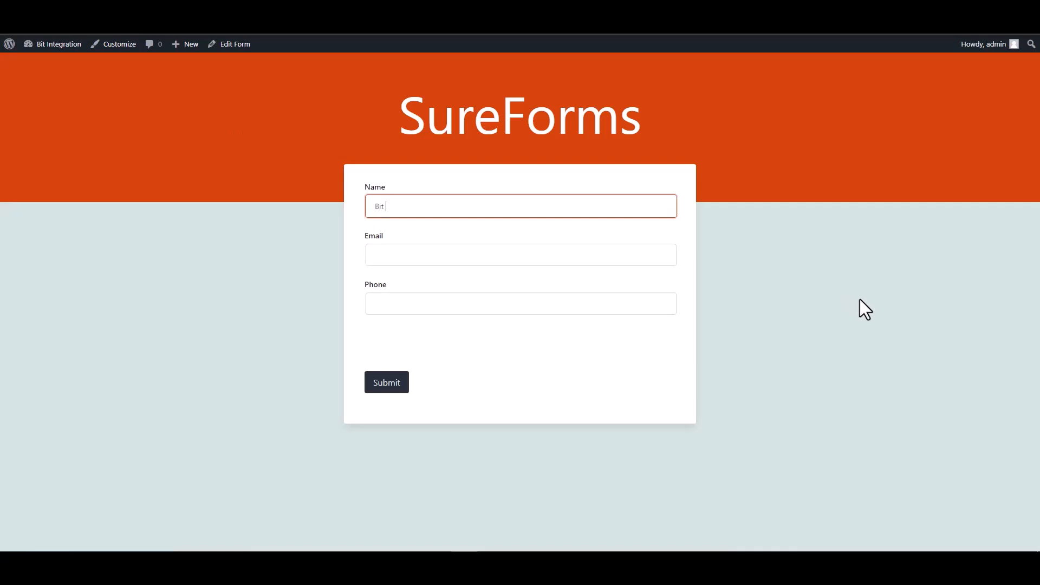
{"action": "type", "text": " Integrations"}
{"action": "key", "text": "Tab"}
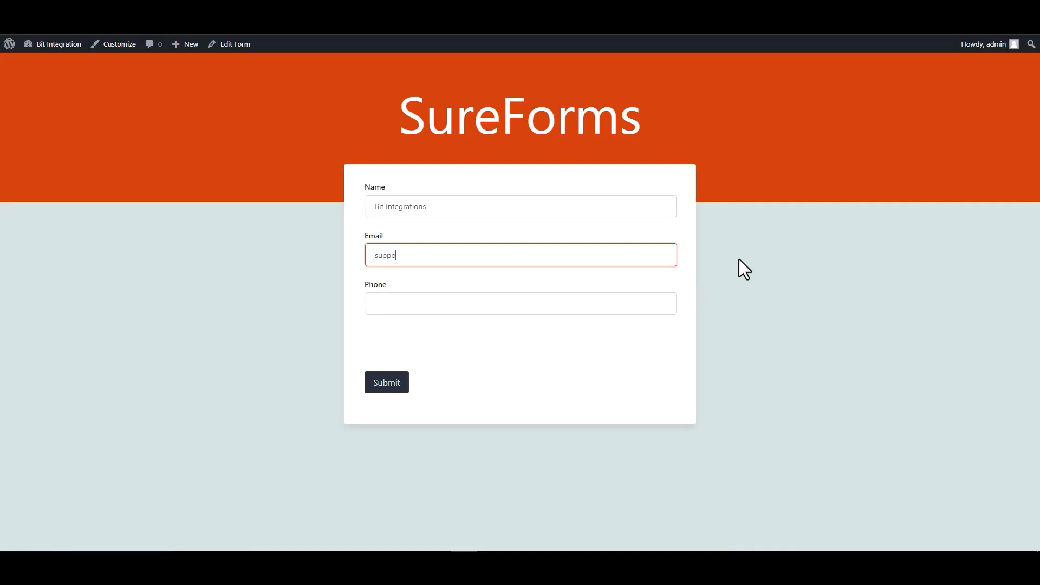
{"action": "left_click", "coordinate": [602, 302]}
{"action": "type", "text": "444555666"}
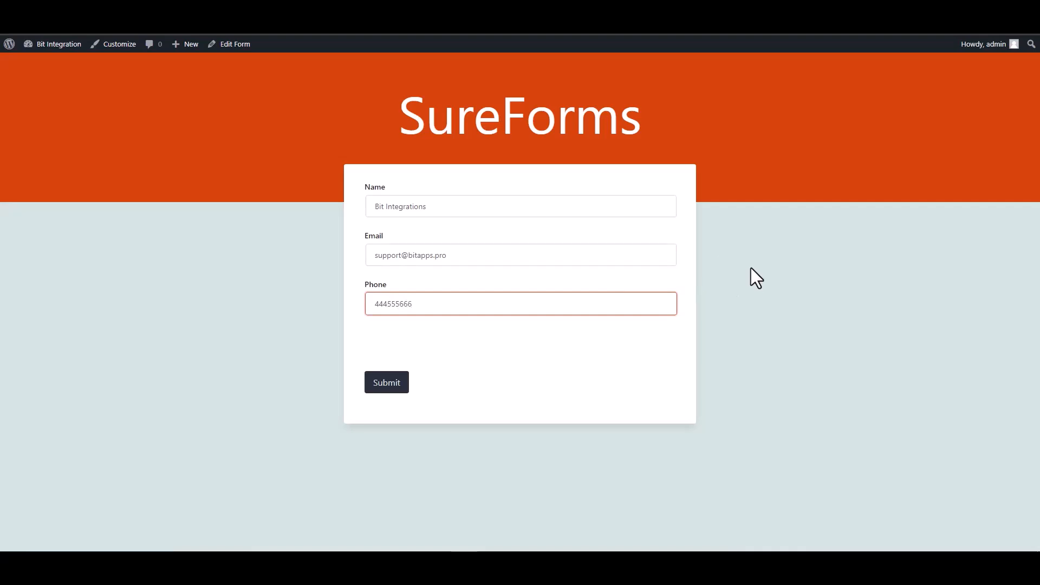
{"action": "left_click", "coordinate": [394, 382]}
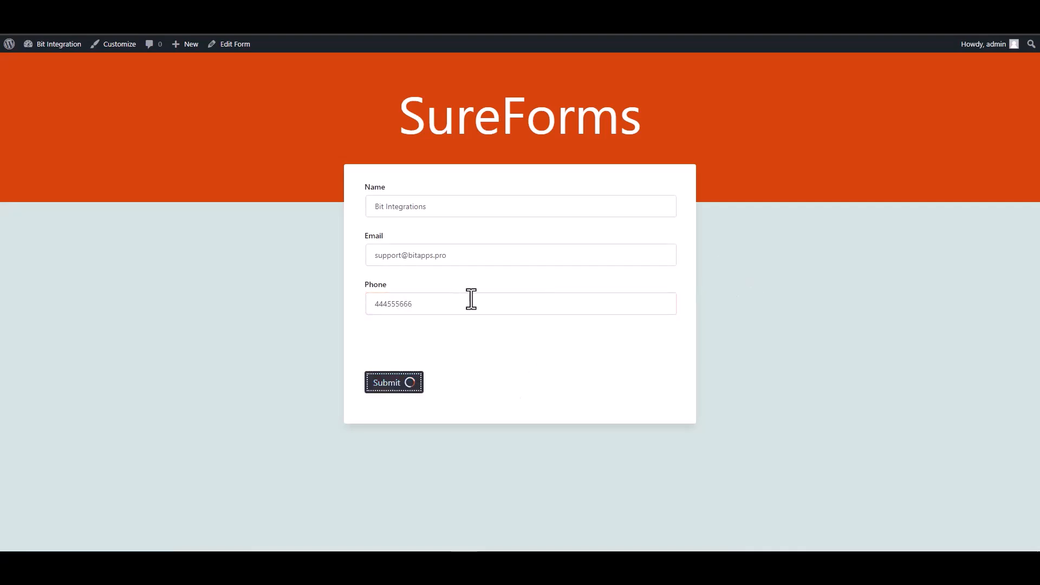
{"action": "left_click_drag", "start_coordinate": [499, 192], "coordinate": [354, 203]}
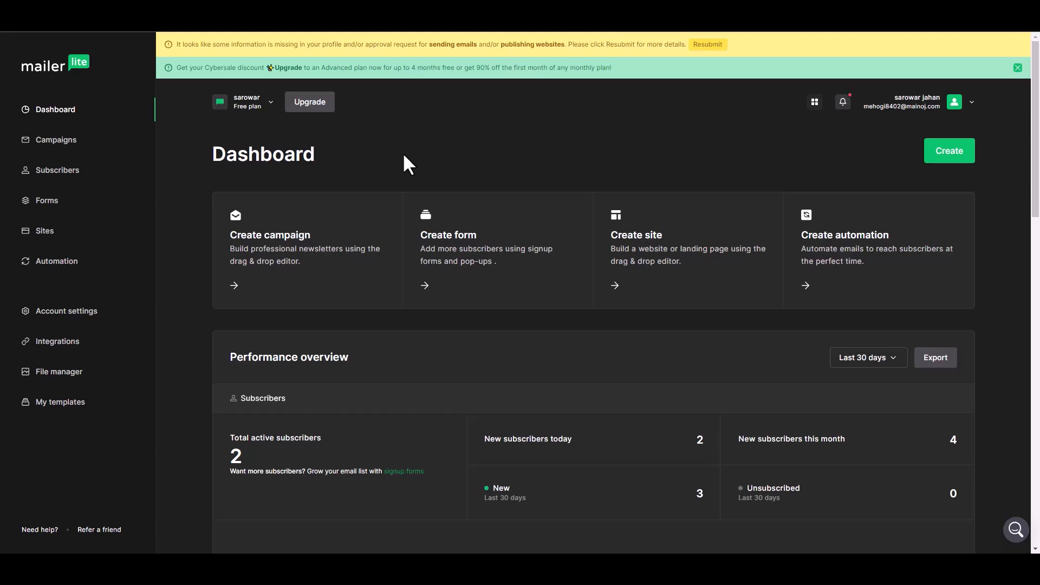
Open the new subscriber from the Subscribers list and review its Subscriber details
{"action": "left_click", "coordinate": [66, 170]}
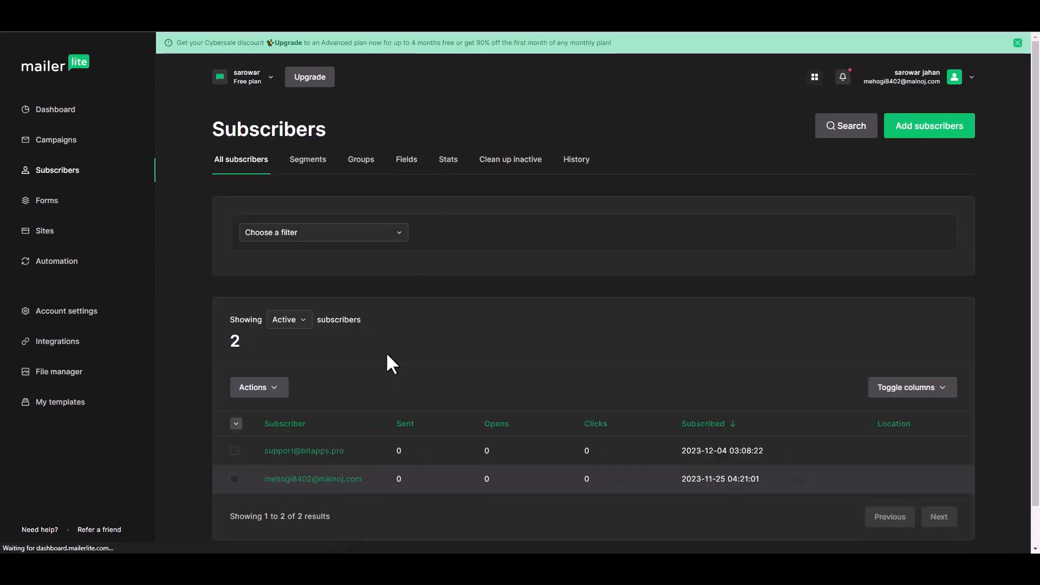
{"action": "scroll", "coordinate": [352, 426], "scroll_direction": "down", "scroll_amount": 1}
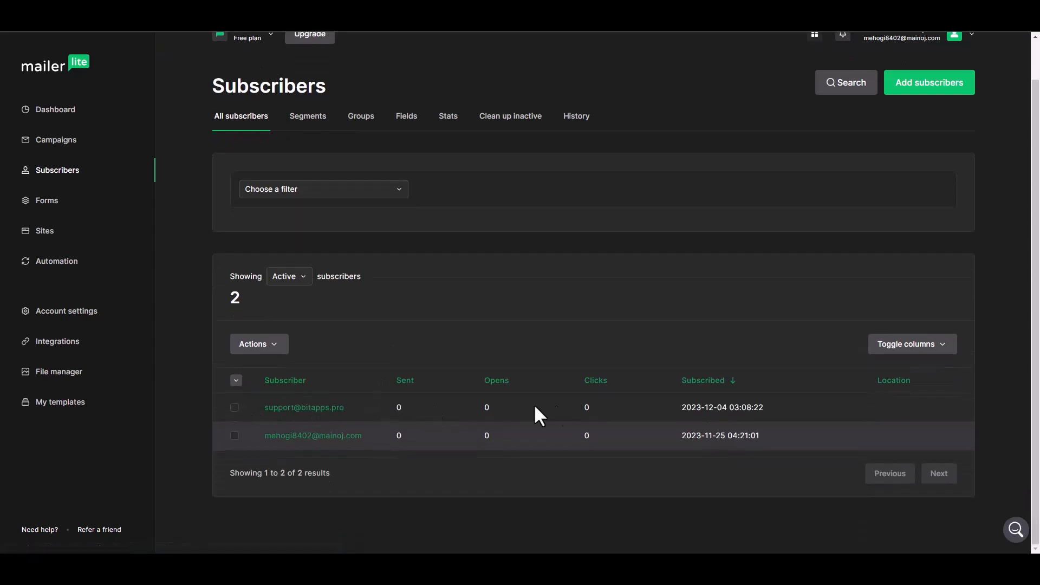
{"action": "left_click", "coordinate": [325, 408]}
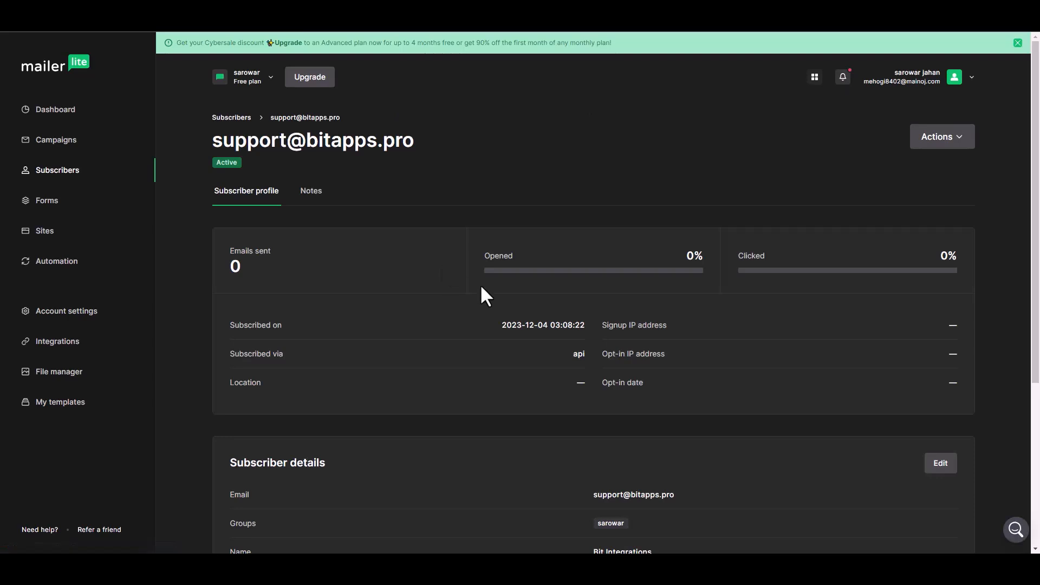
{"action": "scroll", "coordinate": [480, 288], "scroll_direction": "down", "scroll_amount": 3}
{"action": "scroll", "coordinate": [481, 289], "scroll_direction": "down", "scroll_amount": 1}
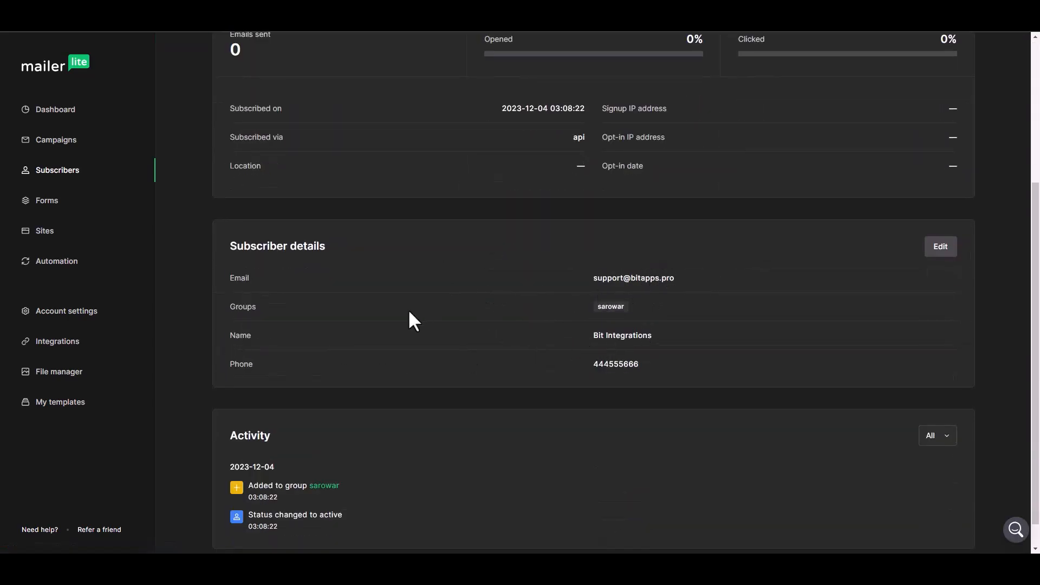
{"action": "scroll", "coordinate": [492, 355], "scroll_direction": "up", "scroll_amount": 4}
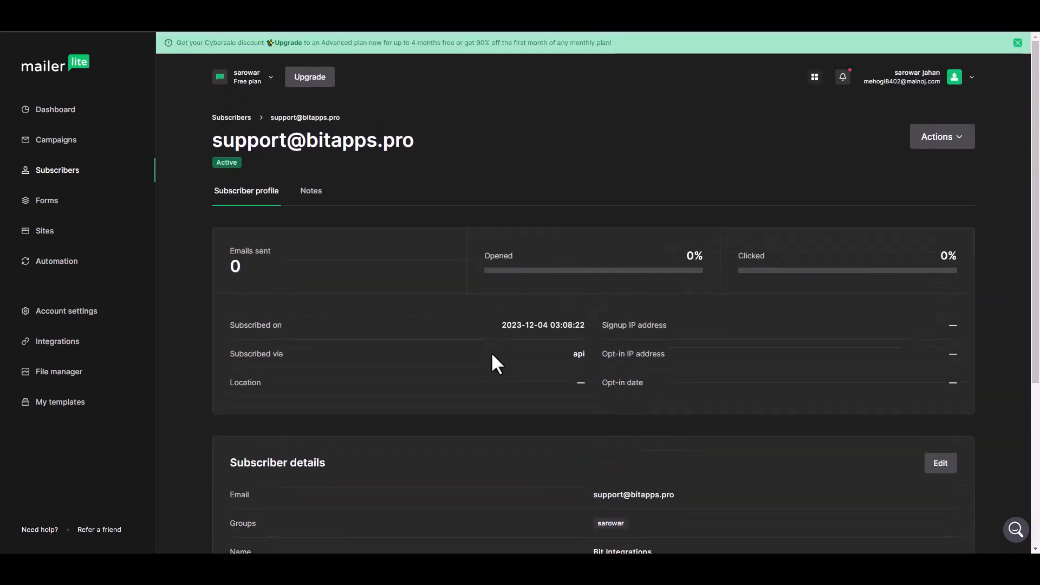